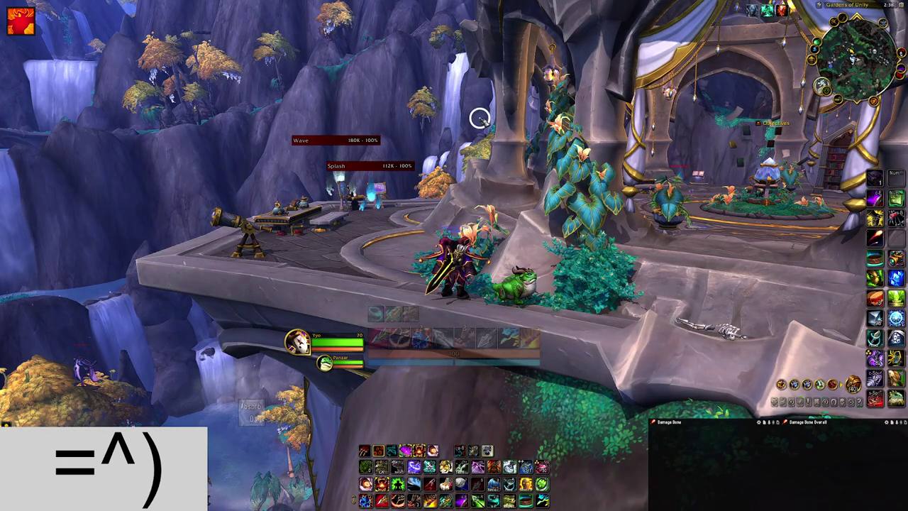
- Set the Hulking Wave elemental as the focus while turning the character to keep it in view
key("d")
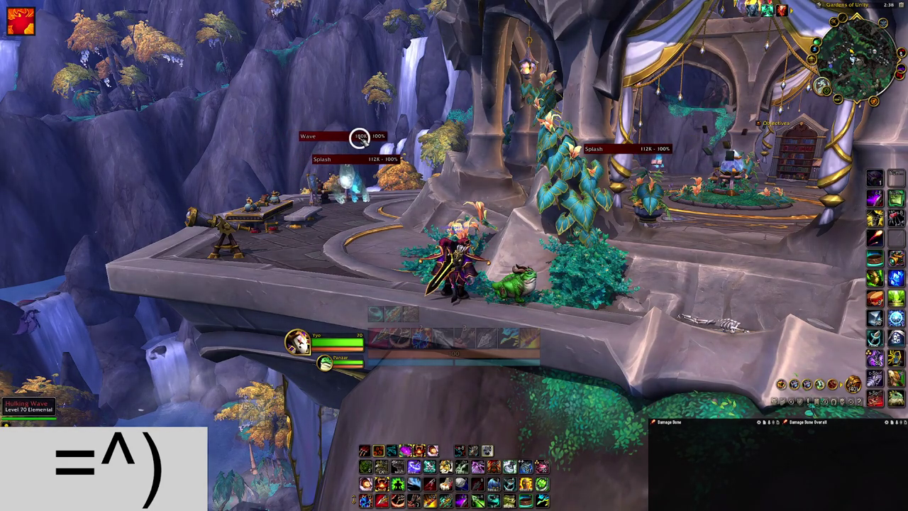
left_click(367, 139)
left_click_drag(404, 127, 498, 138)
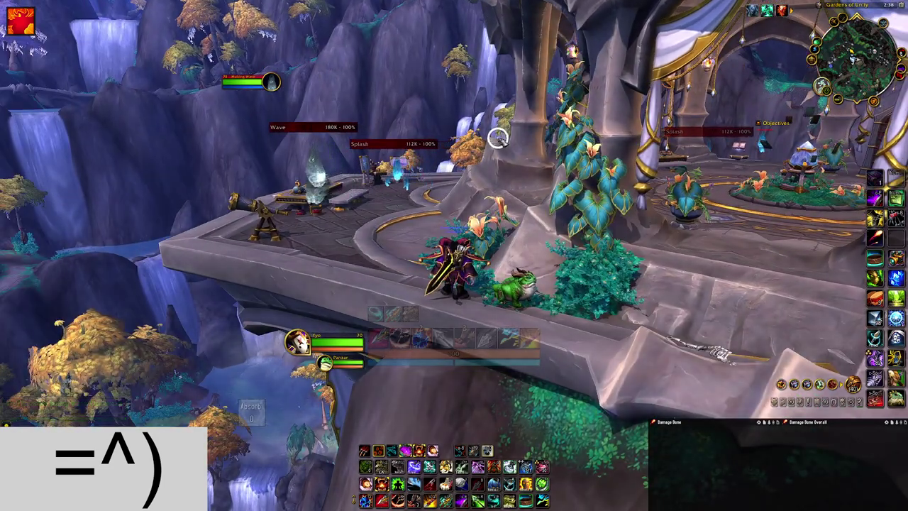
key("a")
left_click(302, 127)
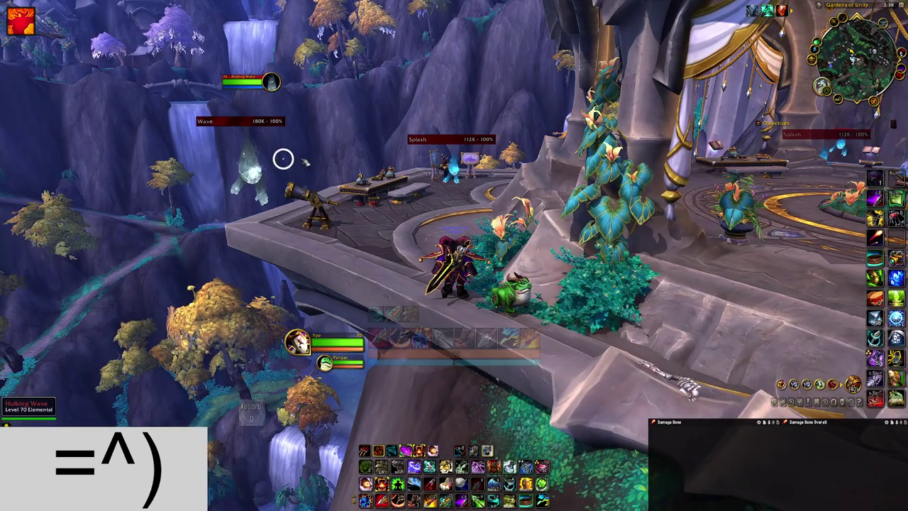
key("a")
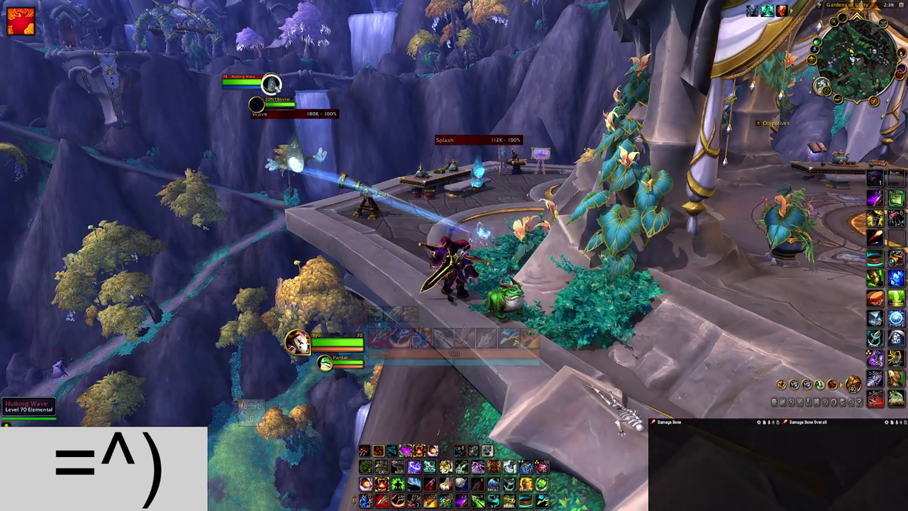
- Target the focused Hulking Wave through its focus frame and clear the target again
left_click(272, 86)
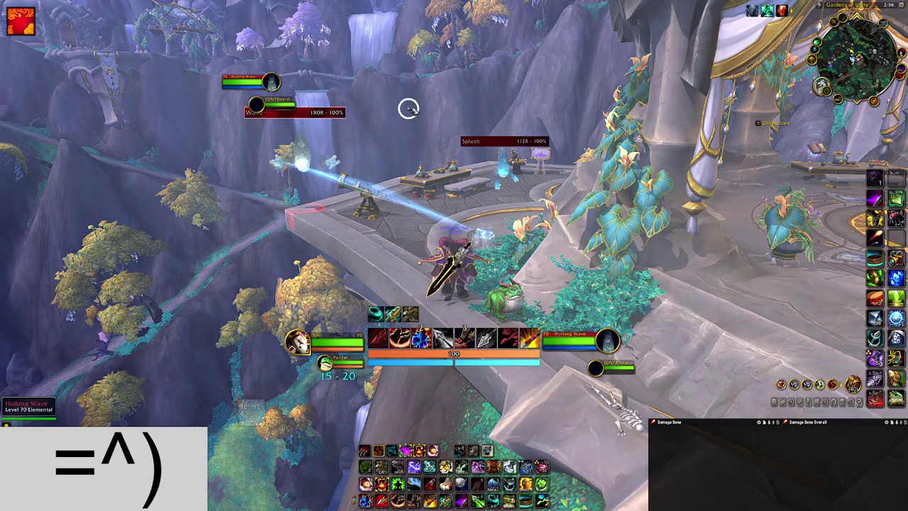
left_click(405, 101)
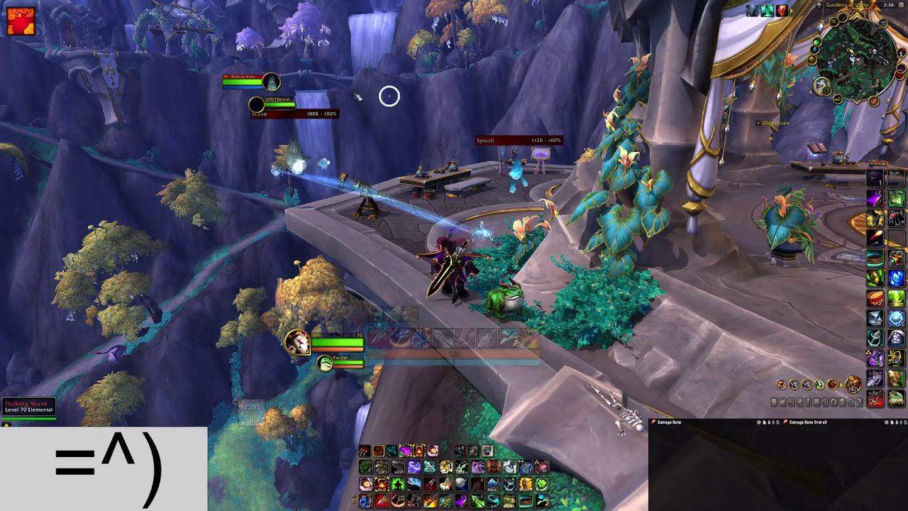
key("d")
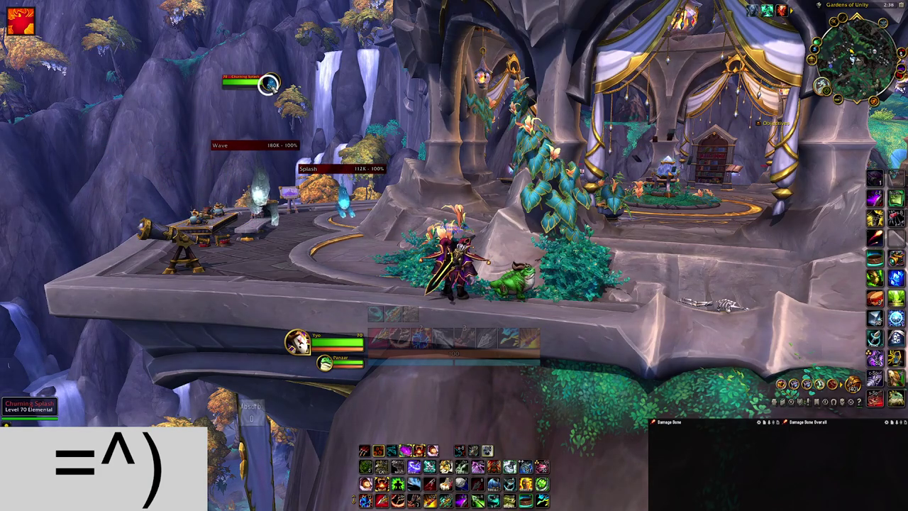
left_click_drag(438, 99, 438, 99)
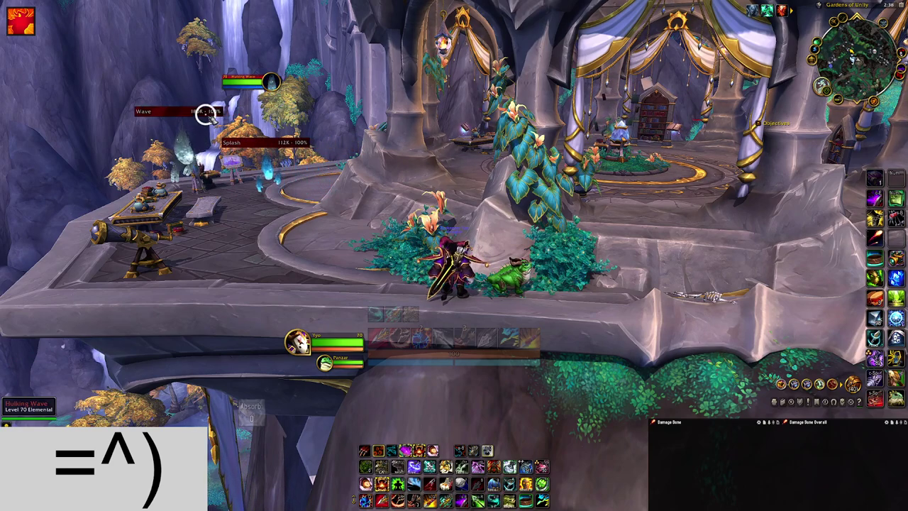
- Target the Churning Splash while keeping the Hulking Wave as the focus, and turn to view both elementals
left_click(276, 144)
left_click_drag(373, 146, 290, 165)
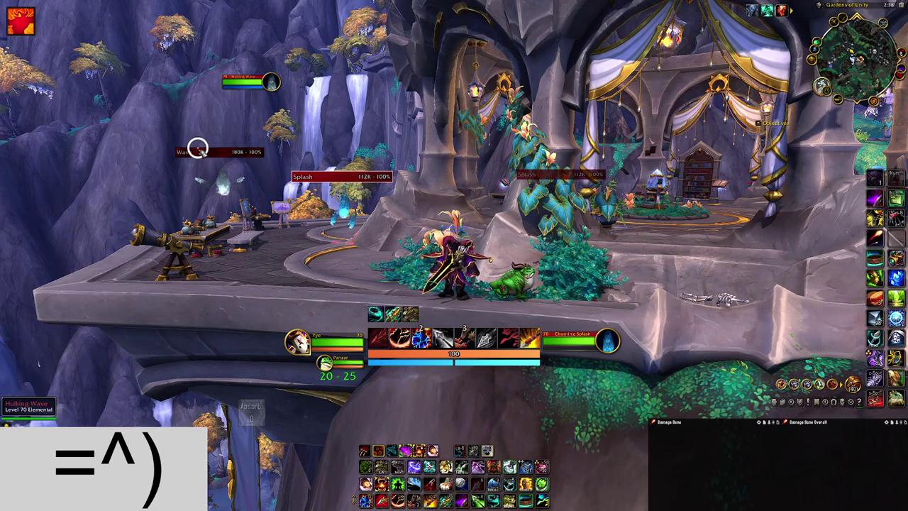
left_click_drag(396, 139, 421, 129)
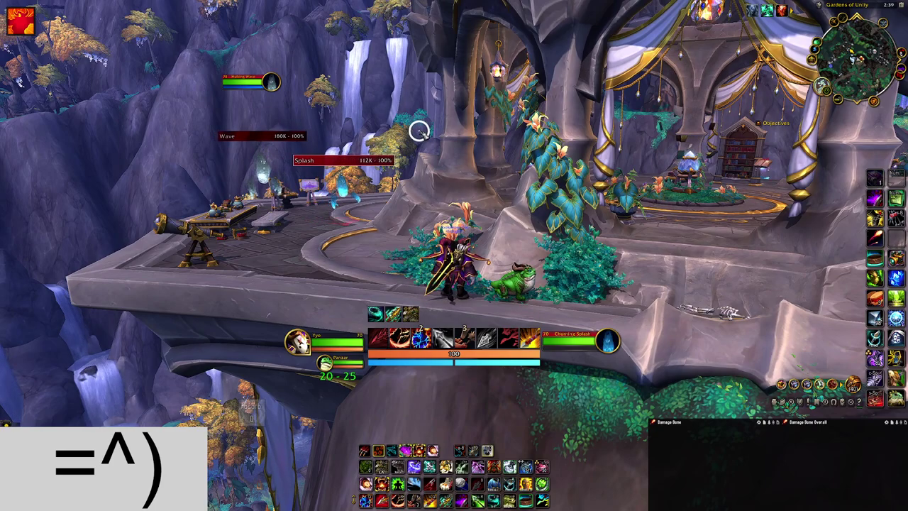
key("d")
left_click_drag(419, 132, 419, 133)
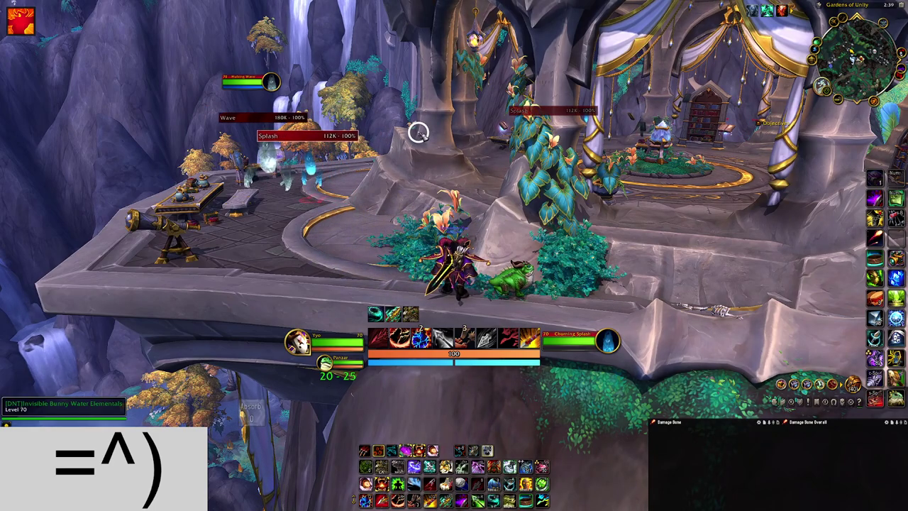
left_click_drag(456, 175, 456, 175)
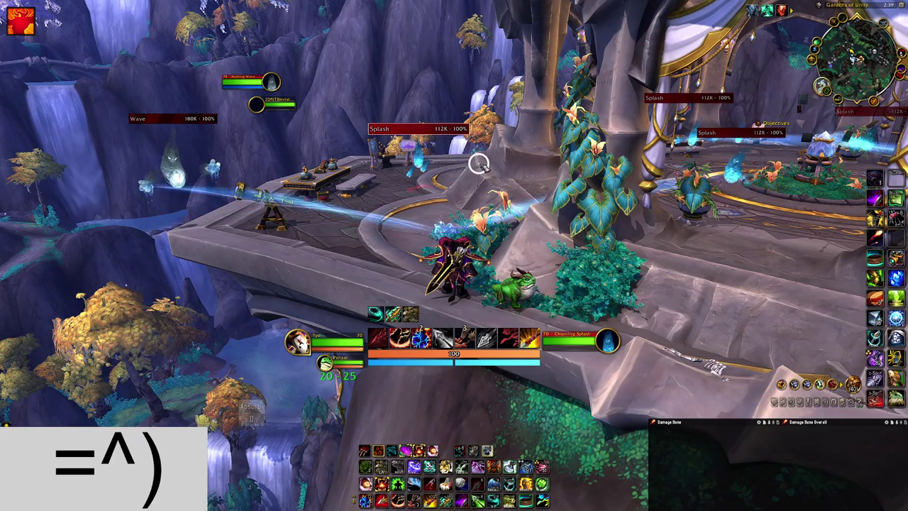
left_click_drag(479, 163, 479, 163)
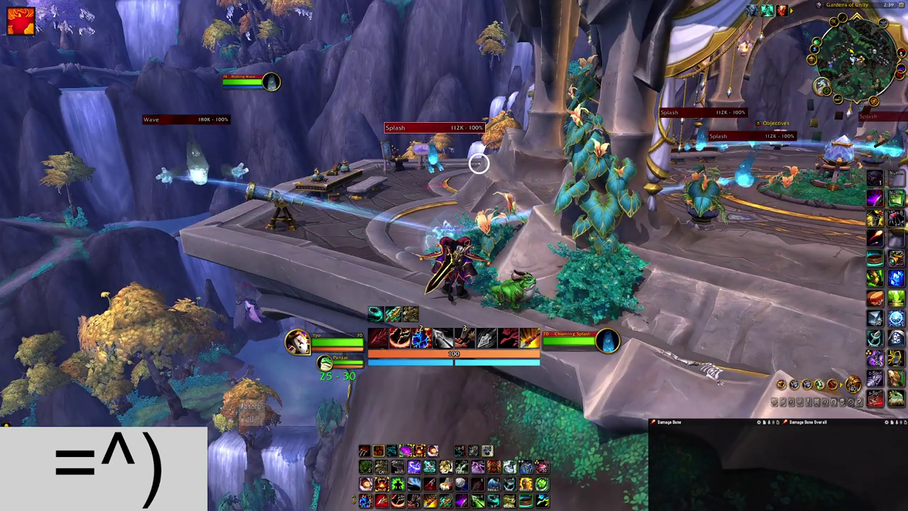
- Open the macro list with the "focus mouseover" macro and switch to the character-specific macros to show the Muzzle macro
key("Escape")
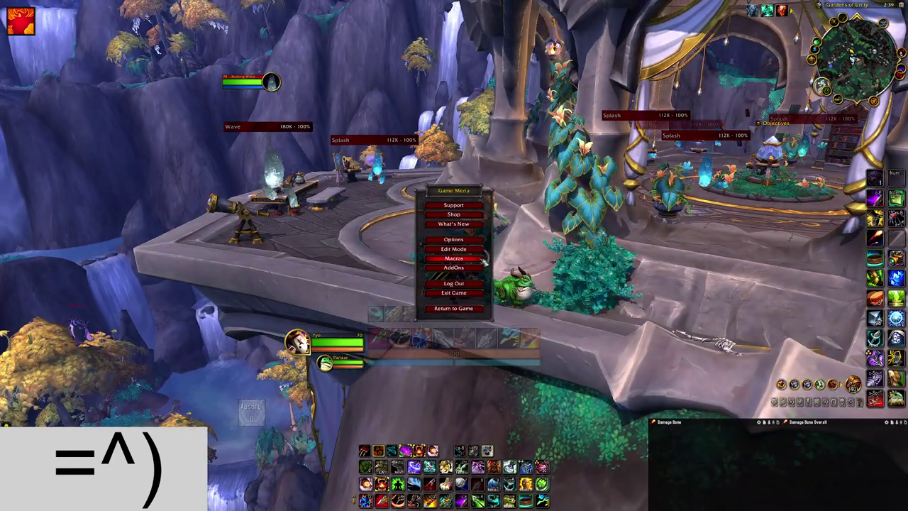
left_click(483, 262)
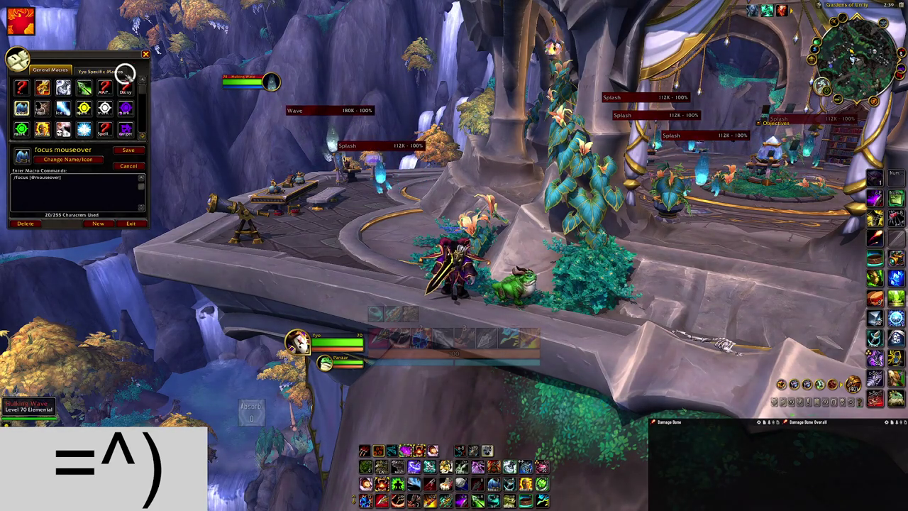
left_click(110, 70)
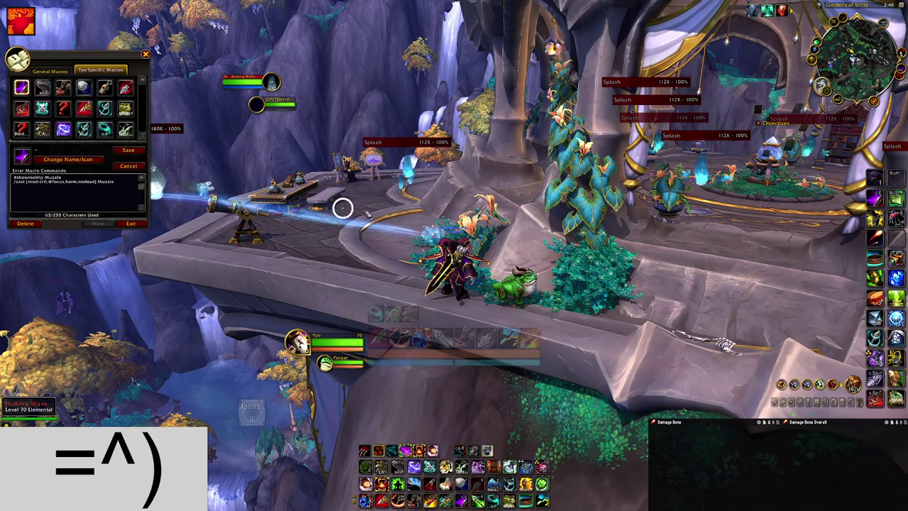
- Target the Churning Splash and move the character forward along the terrace
left_click_drag(416, 211, 387, 217)
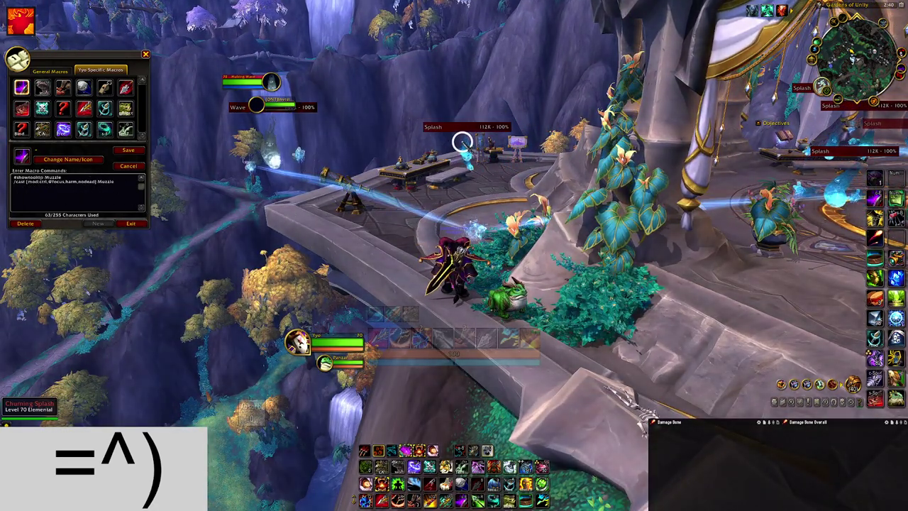
left_click(462, 144)
key("w")
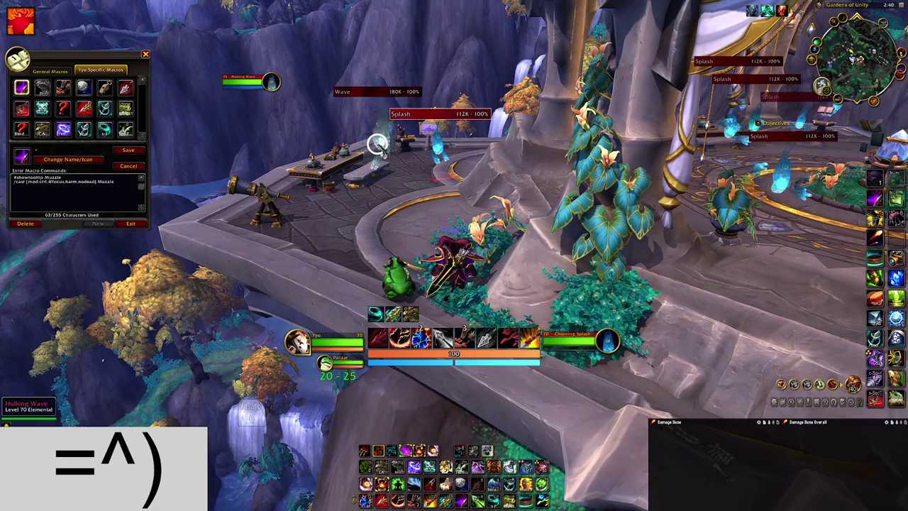
left_click_drag(387, 208, 342, 219)
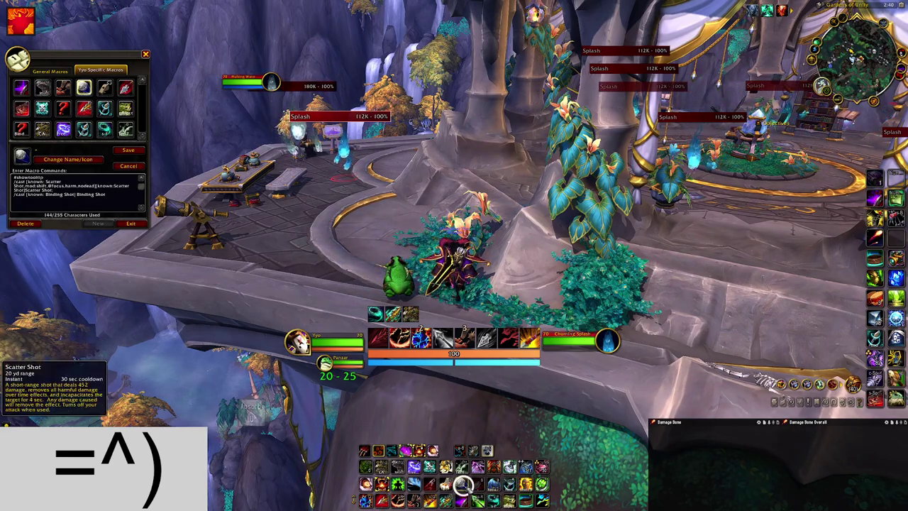
- Engage the elementals, use Scatter Shot on the focused Hulking Wave, and drop combat
key("a")
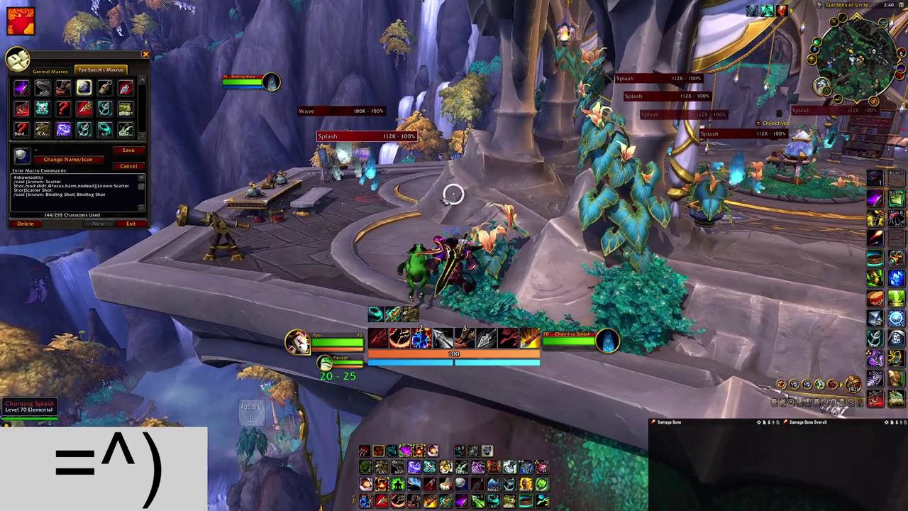
key("a")
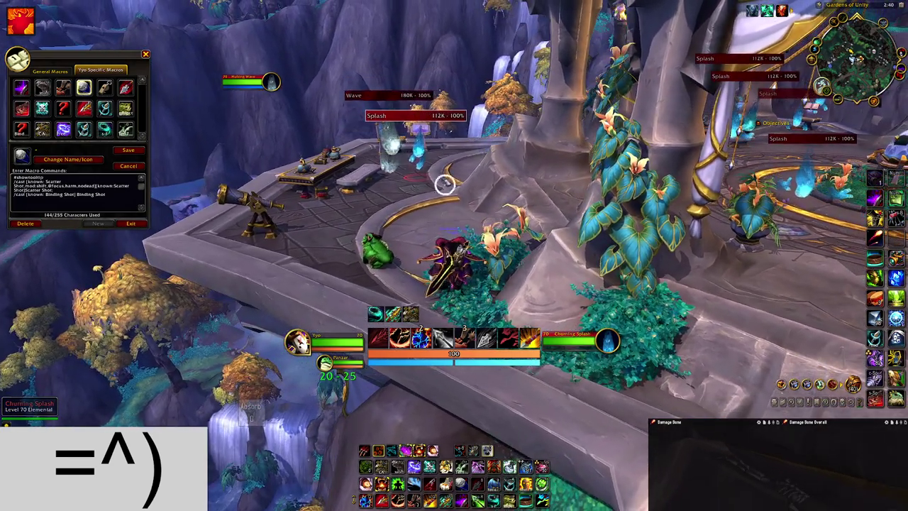
key("1")
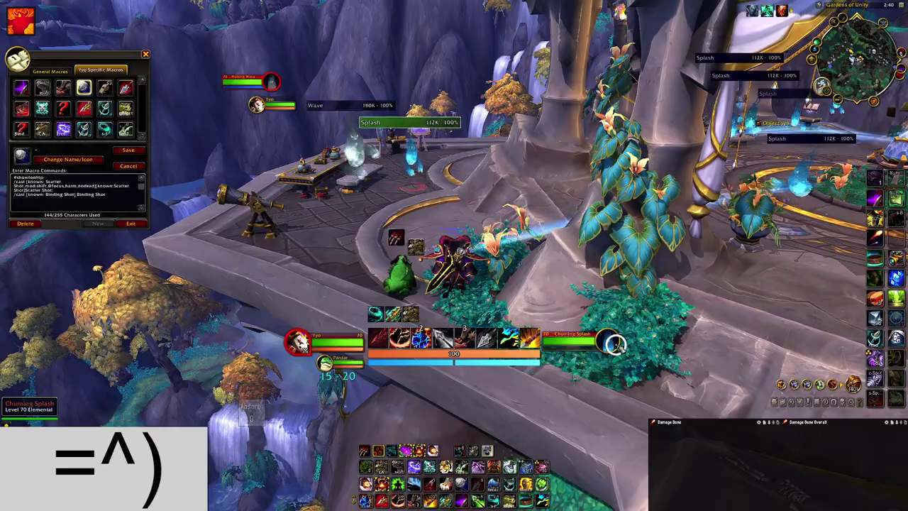
key("a")
left_click_drag(486, 185, 485, 185)
key("a")
key("shift+f")
key("a")
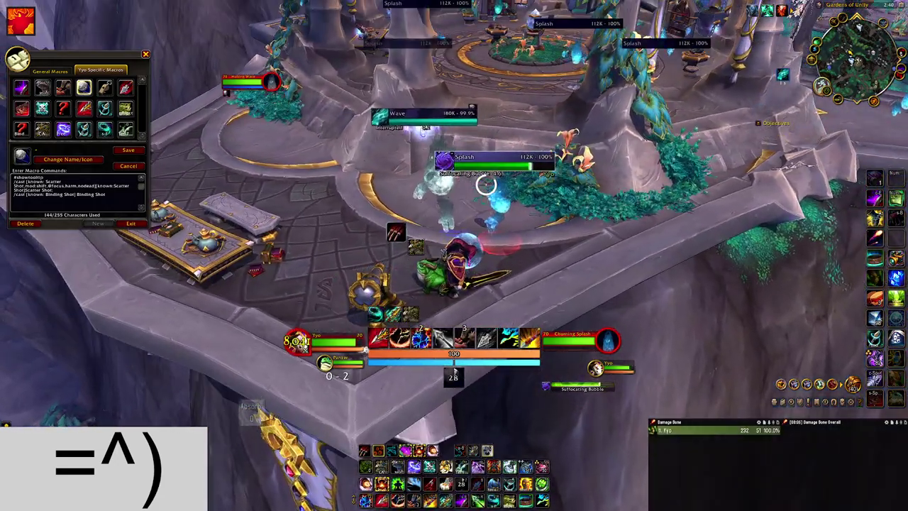
key("a")
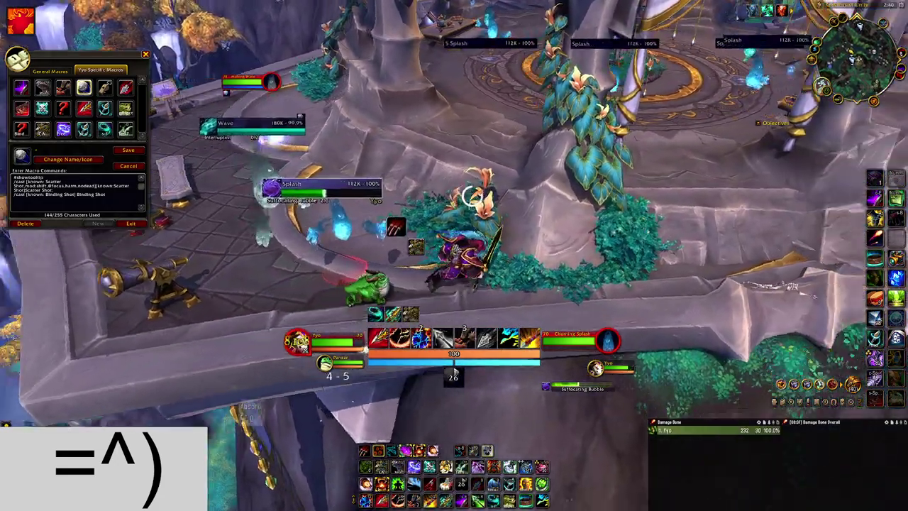
key("f")
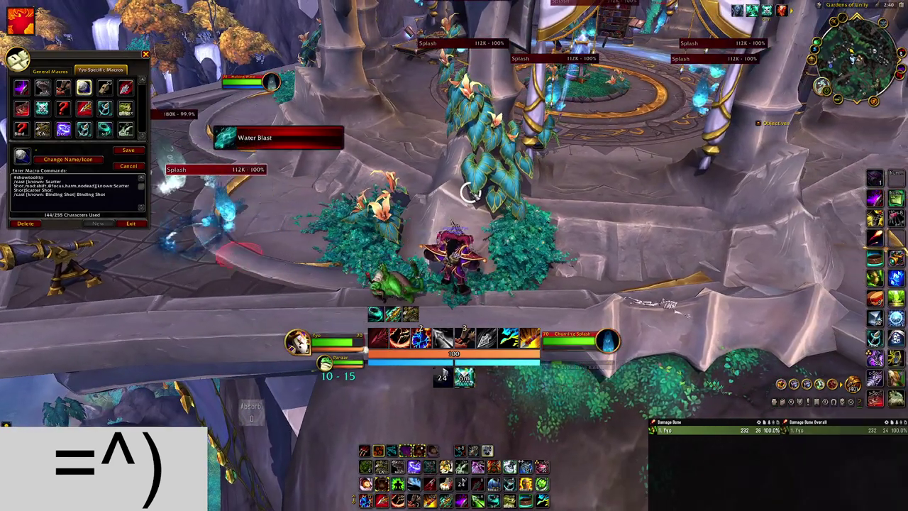
- Review the Intimidation and High Explosive Trap macro, and close the macro window
left_click_drag(352, 133, 340, 127)
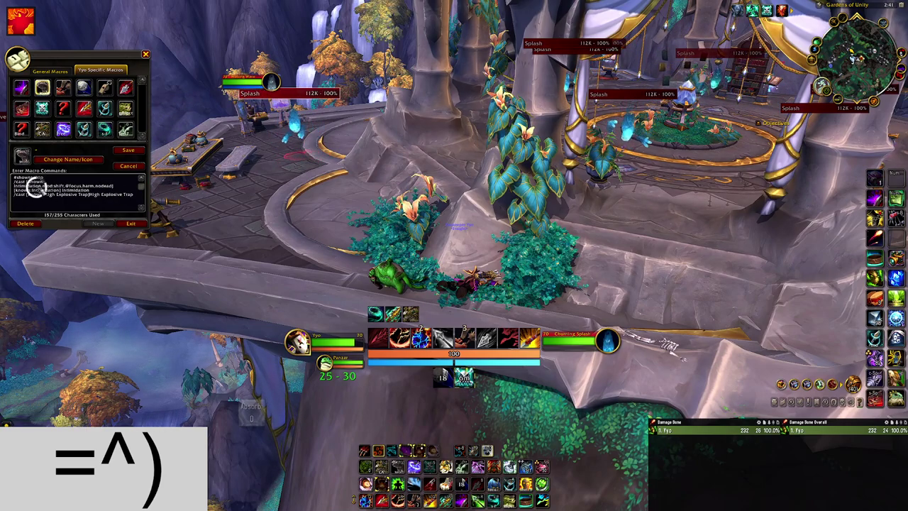
left_click_drag(431, 154, 430, 154)
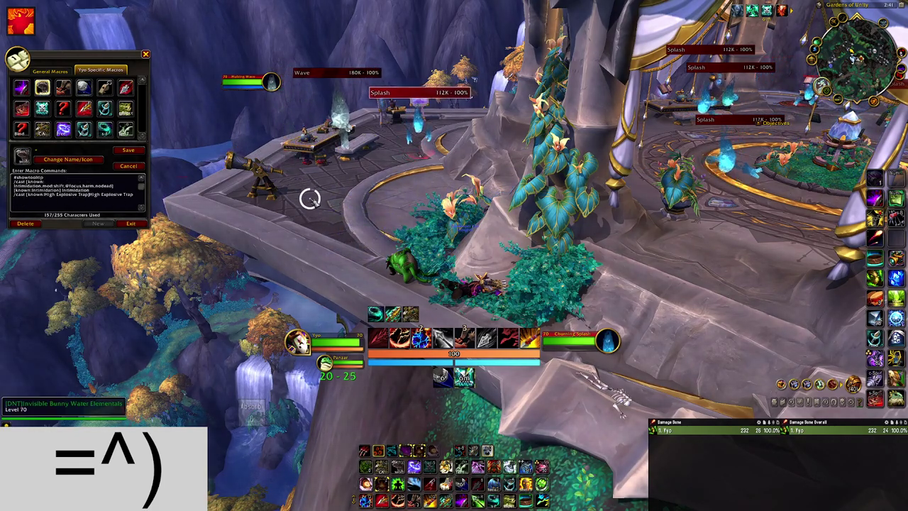
left_click_drag(304, 175, 305, 175)
key("Escape")
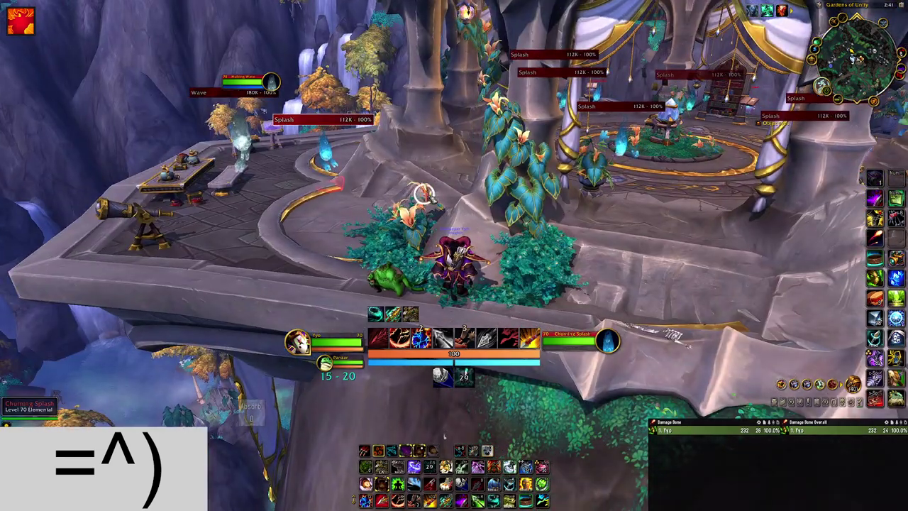
- Show the export string of the "focus casting sounds - muzzle" aura group, then close it and reposition the WeakAuras window
left_click_drag(477, 206, 477, 206)
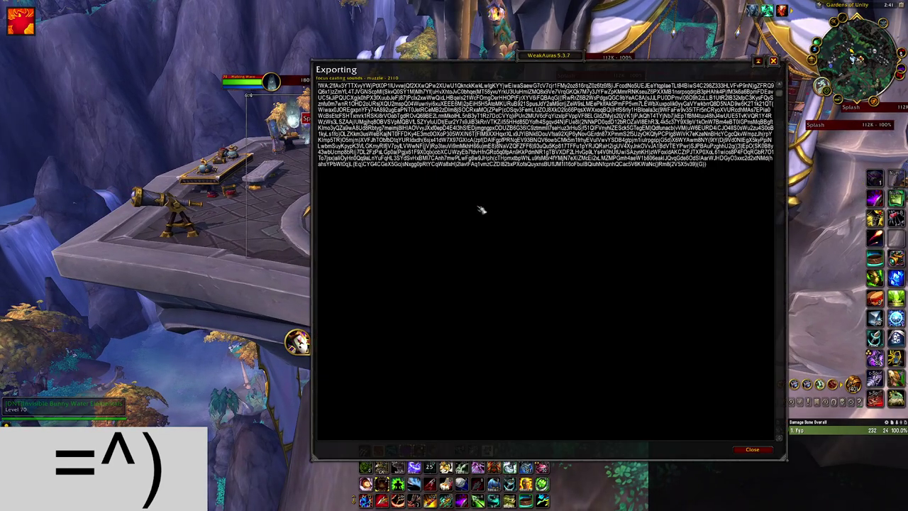
key("Escape")
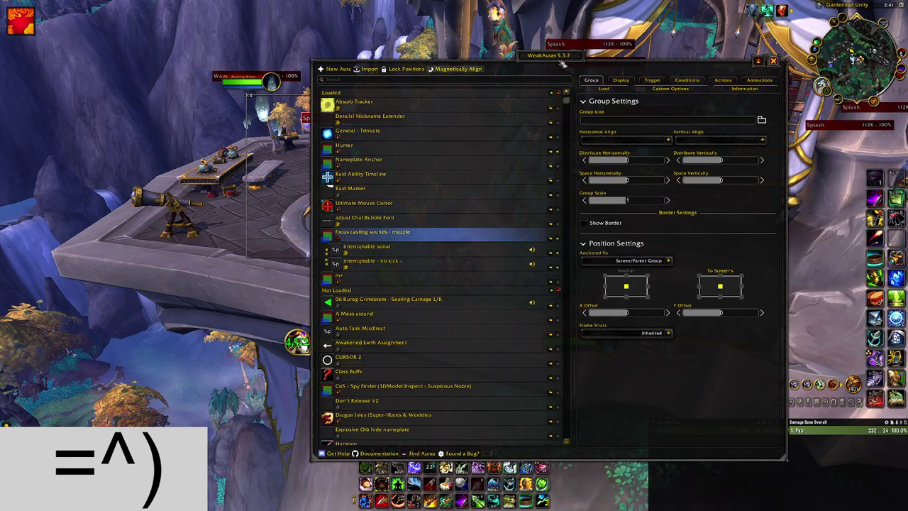
left_click_drag(555, 60, 649, 45)
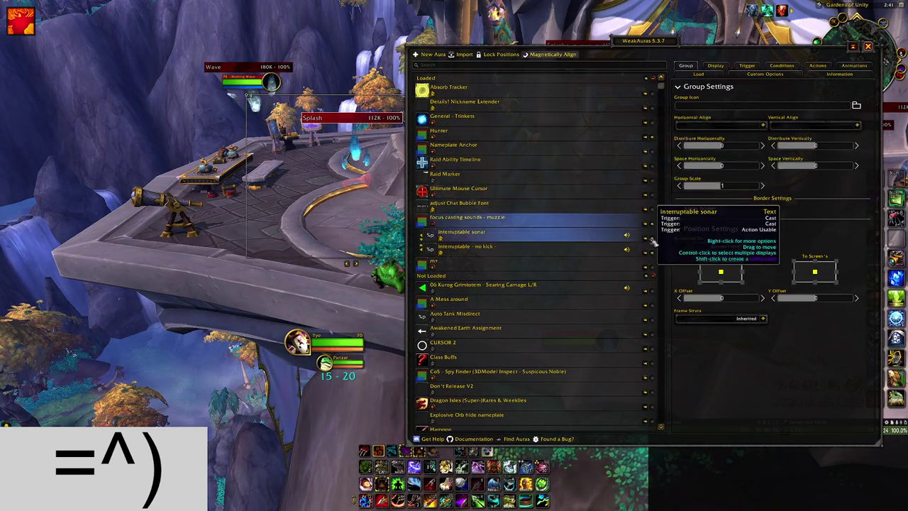
- View the settings of the "Interruptable sonar" and "Interruptable - no kick -" auras, and close WeakAuras
left_click(468, 239)
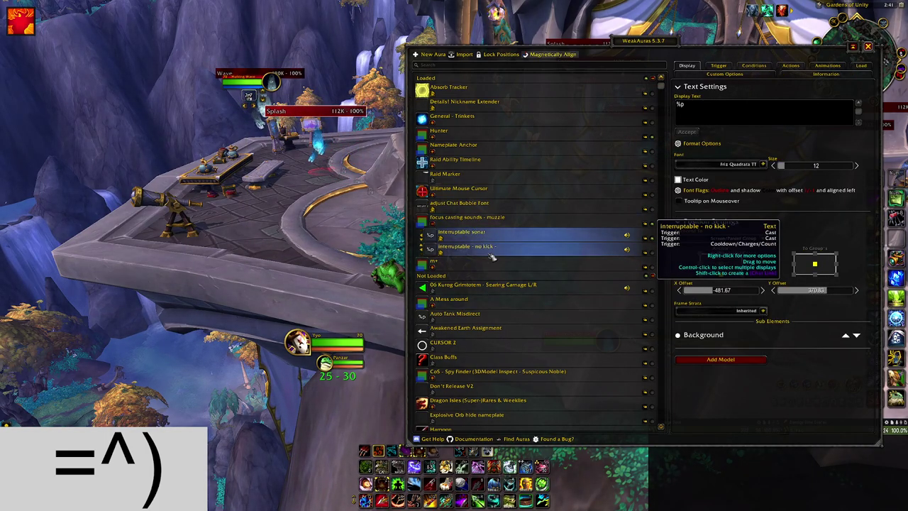
left_click(492, 256)
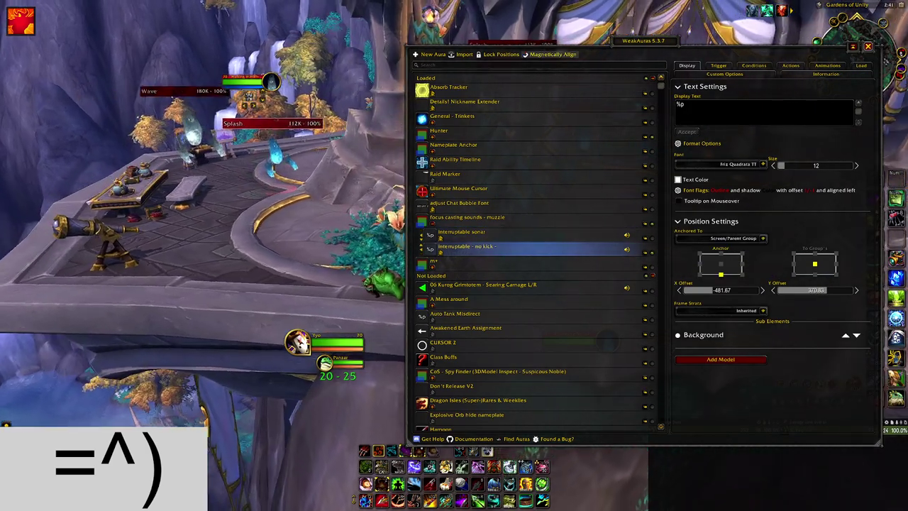
key("Escape")
- Run the character toward the Hulking Wave and Churning Splash and engage them
key("w")
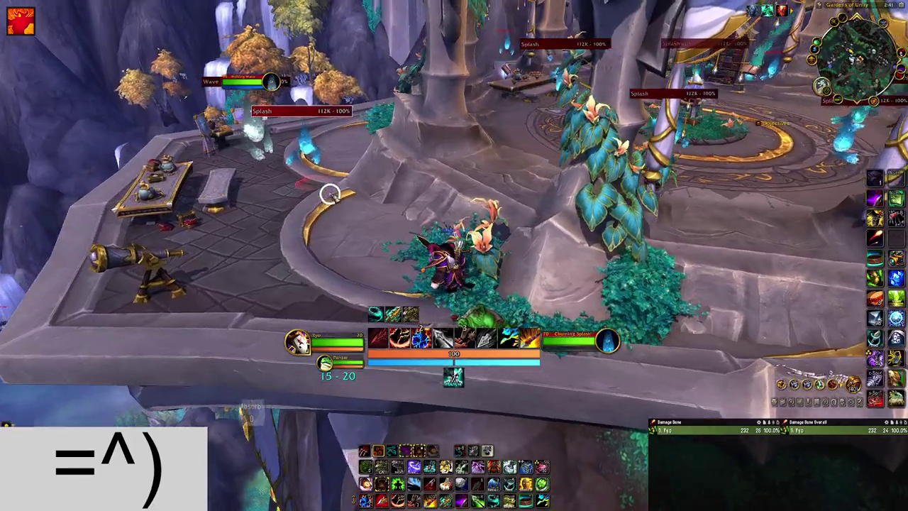
key("w")
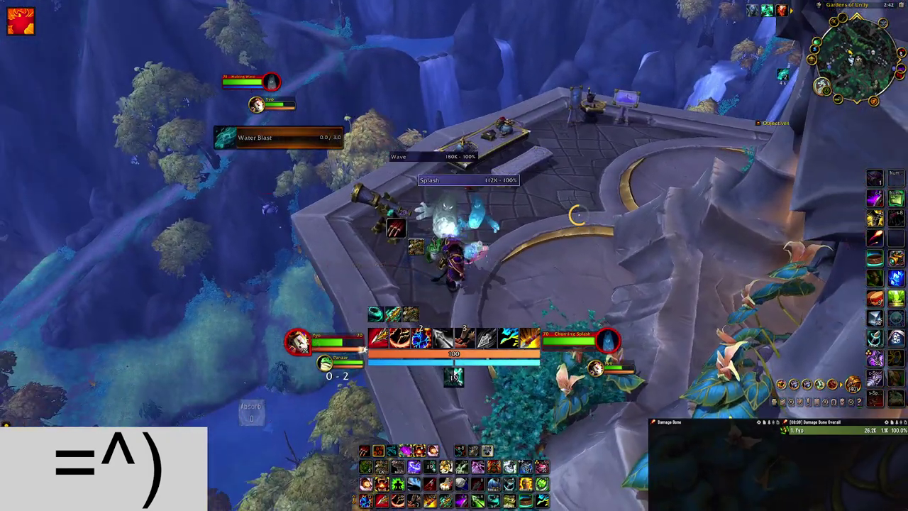
- Attack the targeted Churning Splash and interrupt the focused Hulking Wave's Water Blast with the focus interrupt macro
left_click_drag(578, 215, 578, 215)
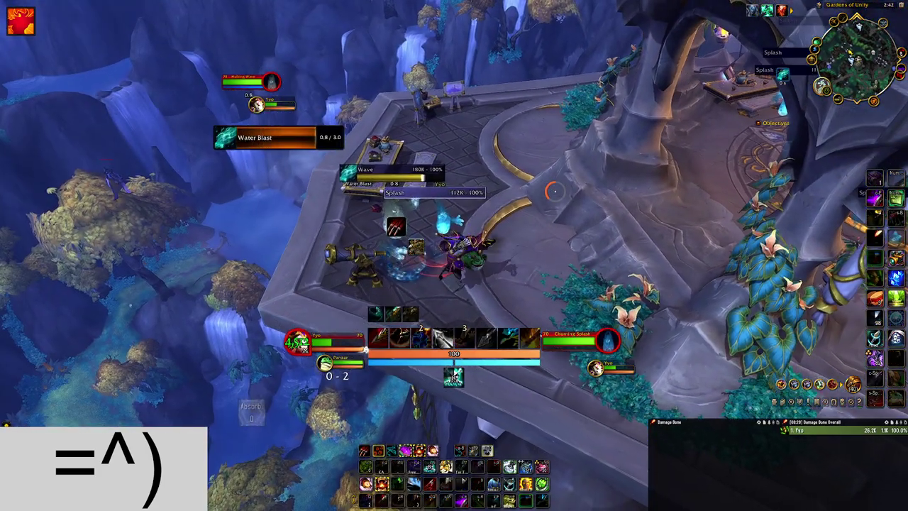
key("1")
key("2")
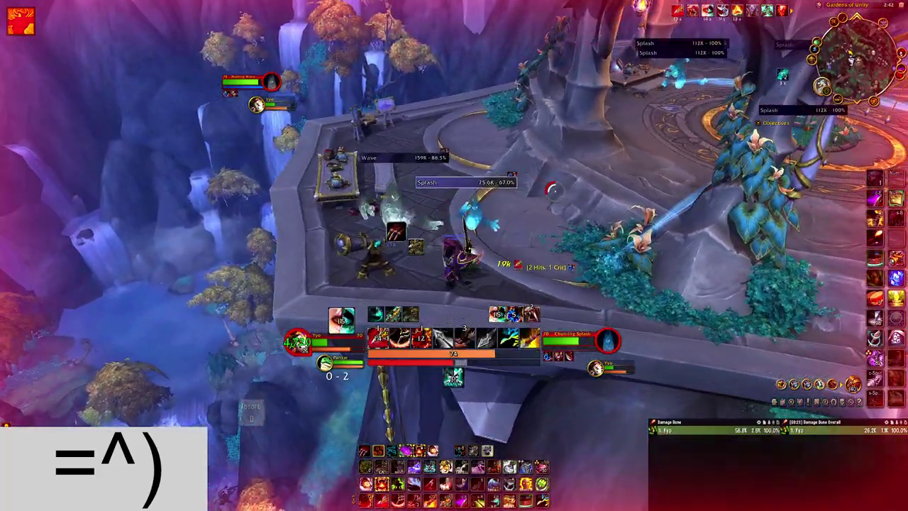
key("shift+e")
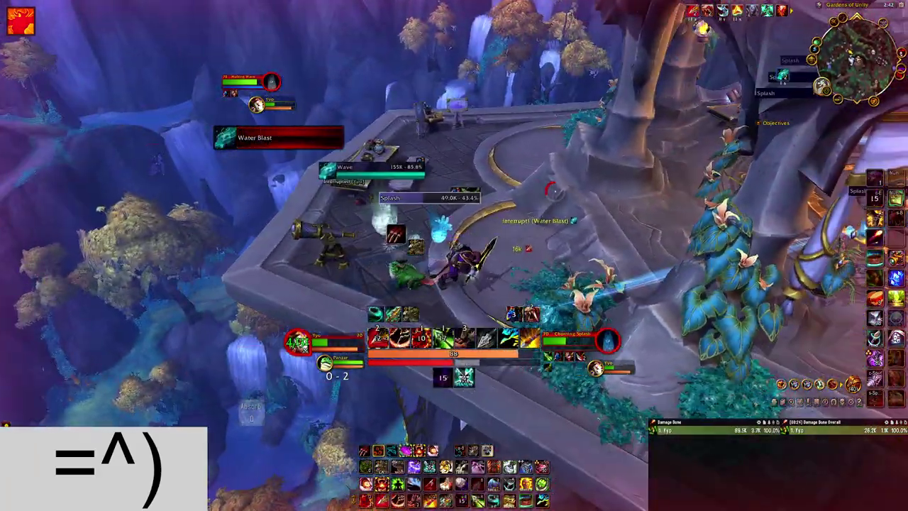
key("3")
key("w")
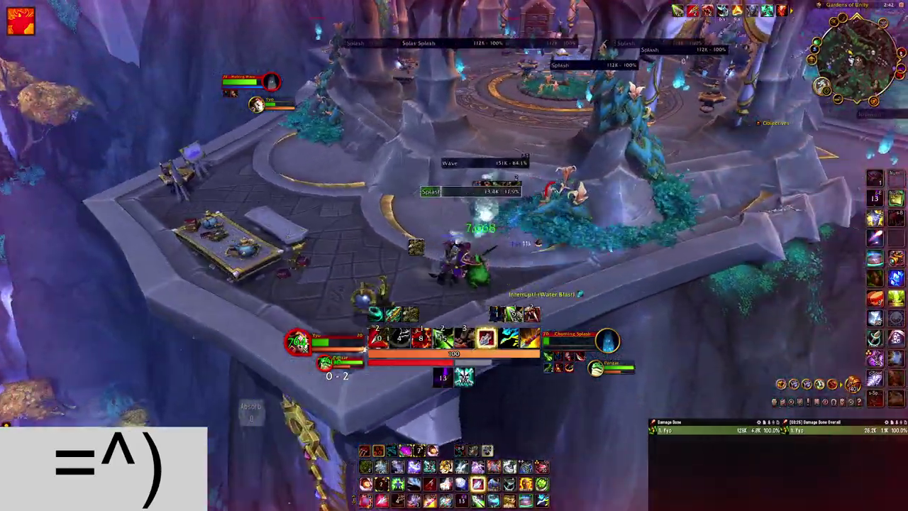
- Finish off the Hulking Wave and move the character onto the terrace ledge
key("w")
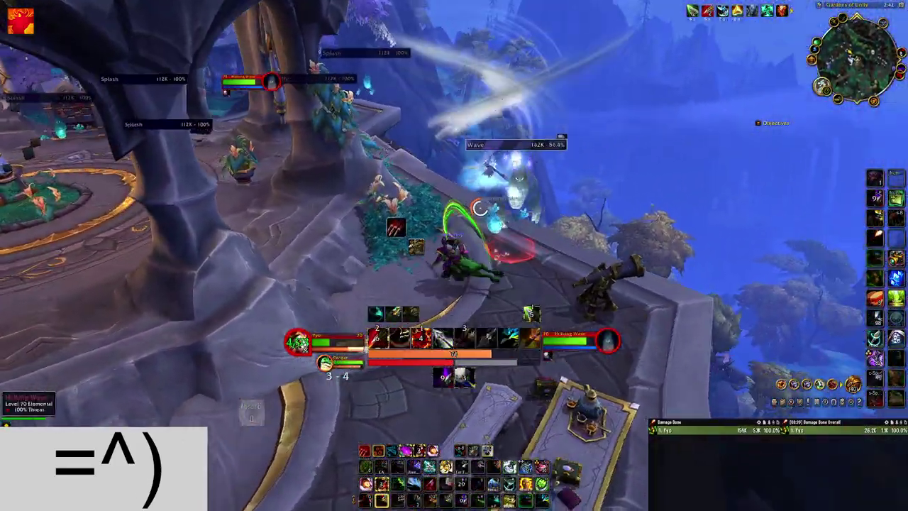
key("2")
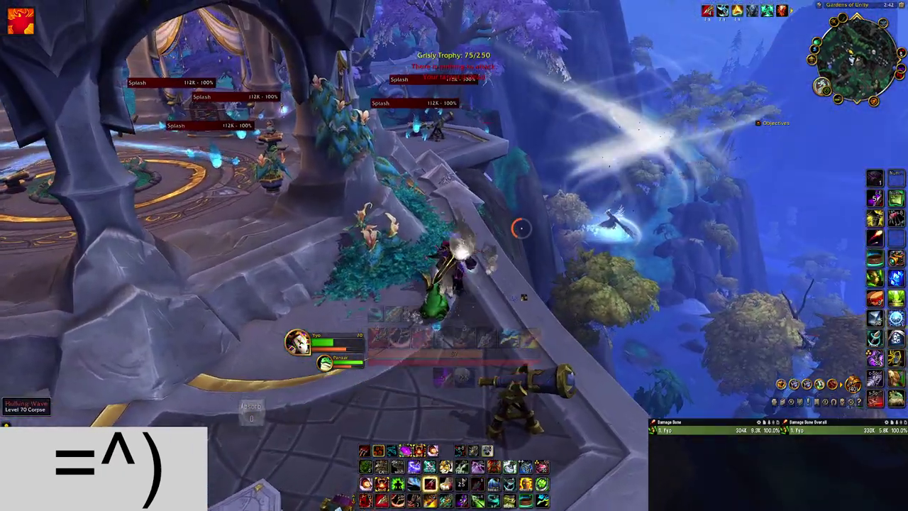
key("w")
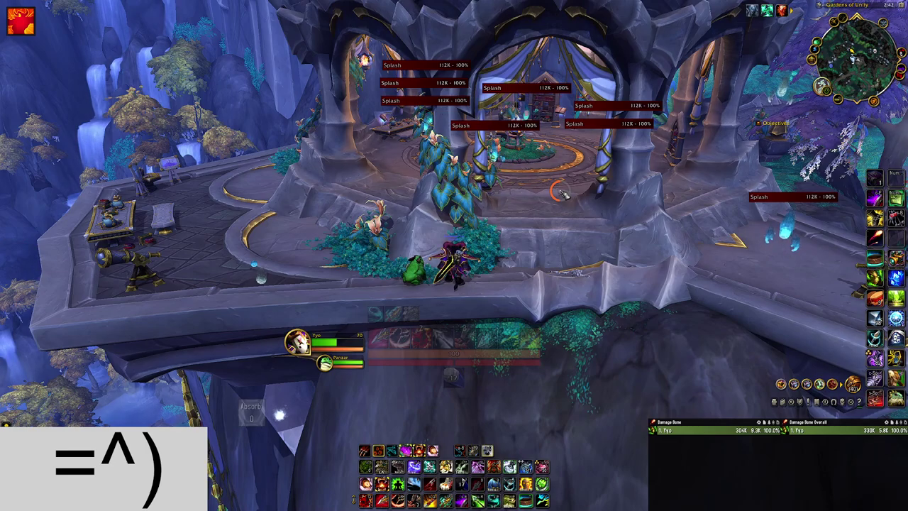
left_click_drag(561, 191, 485, 214)
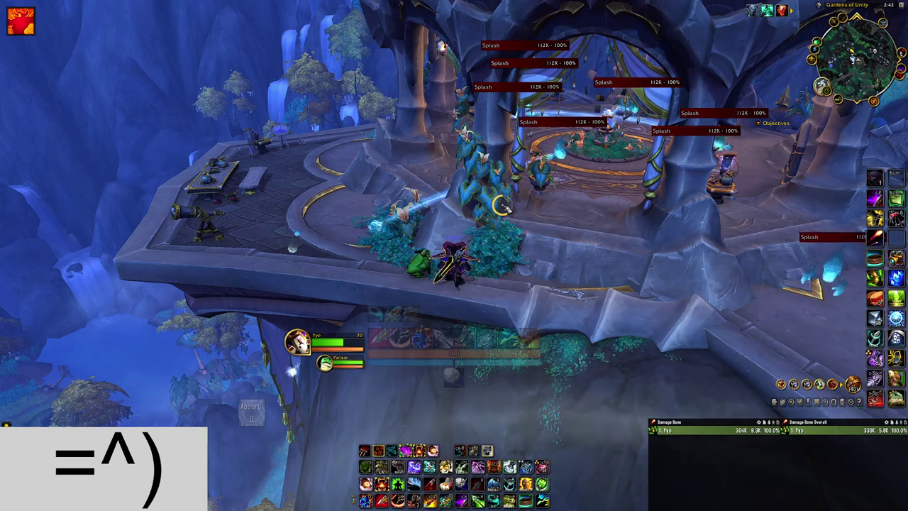
left_click_drag(512, 203, 531, 202)
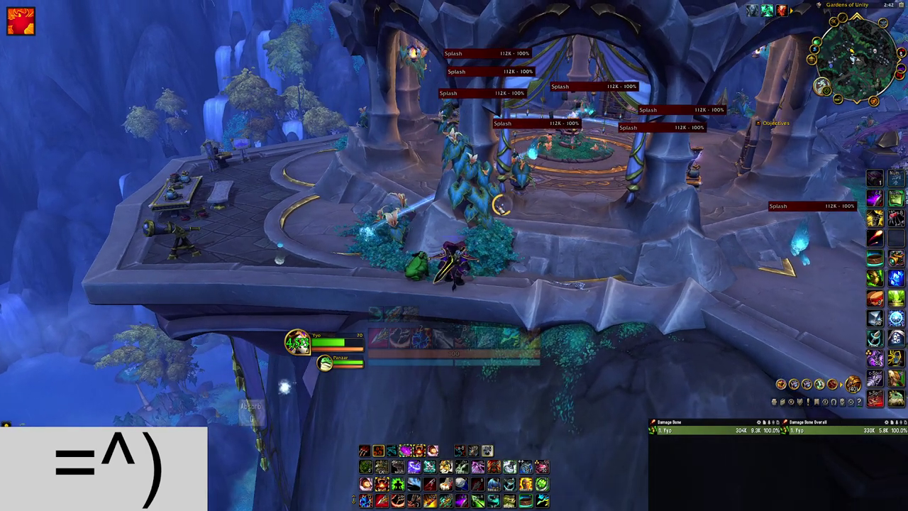
- Open WeakAuras with /wa and show the trigger settings of the "Interruptable sonar" aura
type("/wa")
key("Return")
left_click_drag(651, 40, 565, 32)
left_click(438, 179)
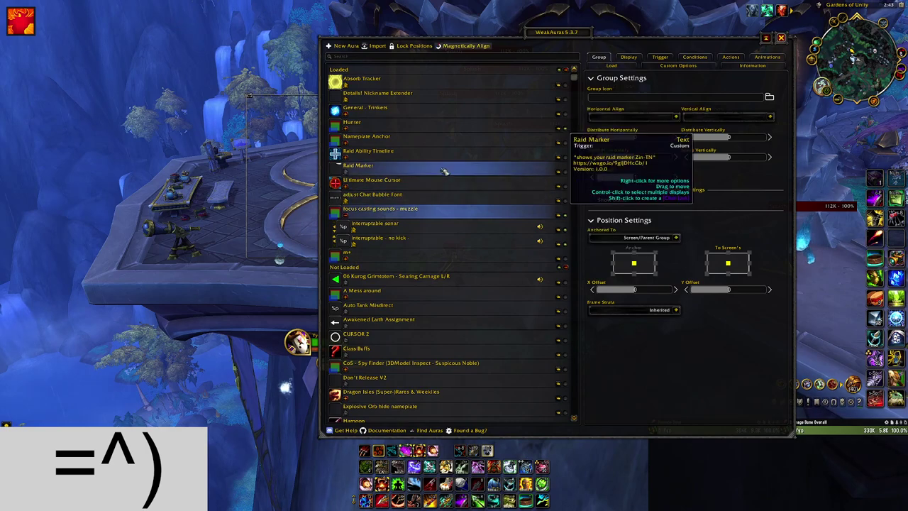
left_click(448, 225)
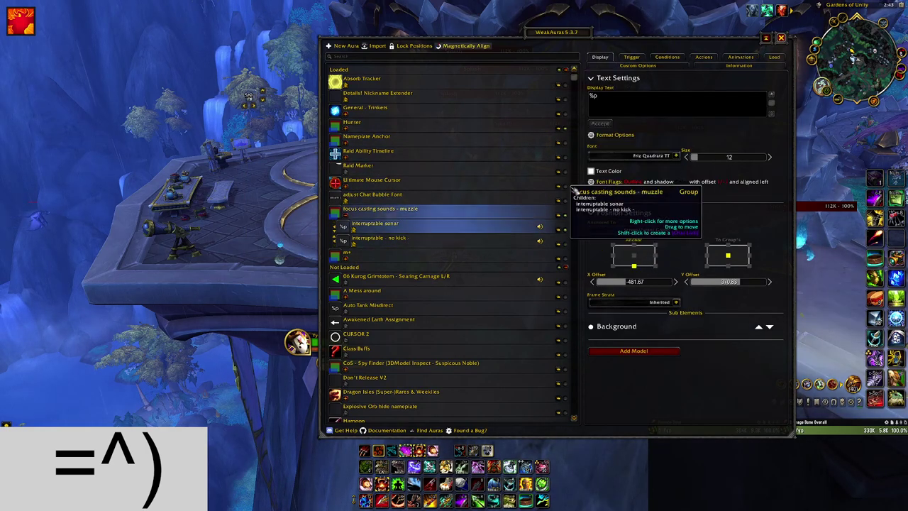
left_click(631, 57)
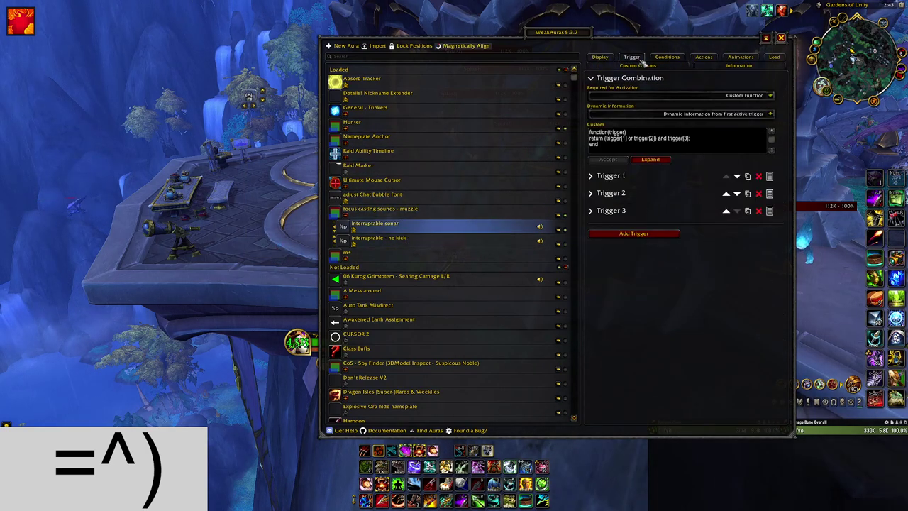
- Review Trigger 1 of the "Interruptable sonar" aura and collapse it again
left_click(625, 181)
scroll(702, 266, "down", 2)
scroll(741, 276, "down", 3)
scroll(709, 248, "up", 5)
left_click(611, 176)
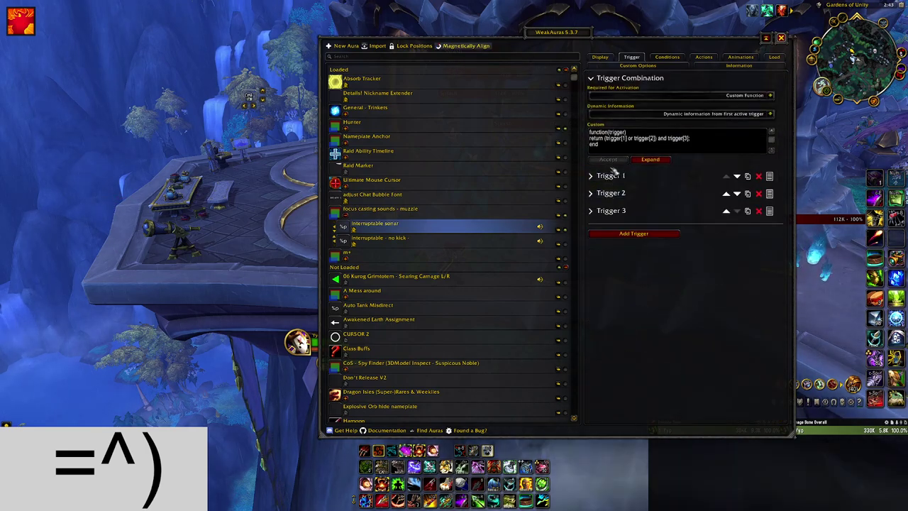
- Try to set the spell in Trigger 3 of "Interruptable sonar" by the name Counterspell
left_click(622, 213)
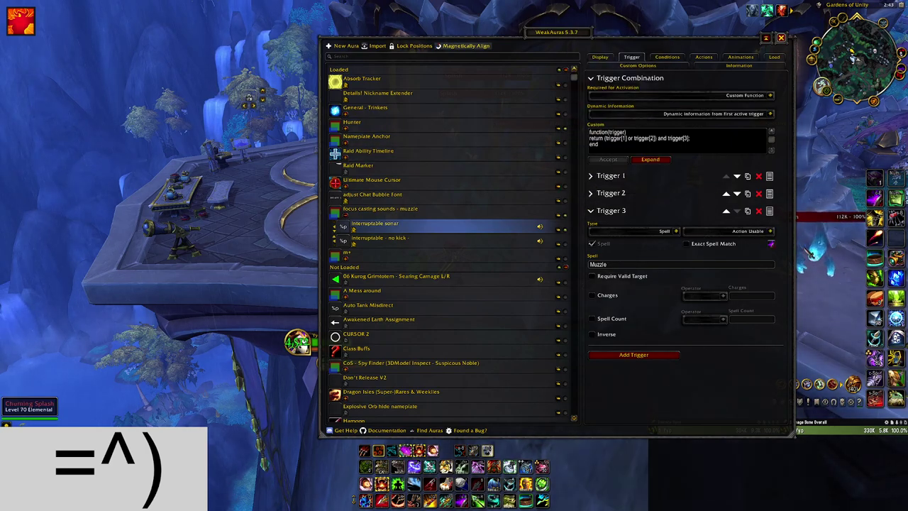
left_click(630, 264)
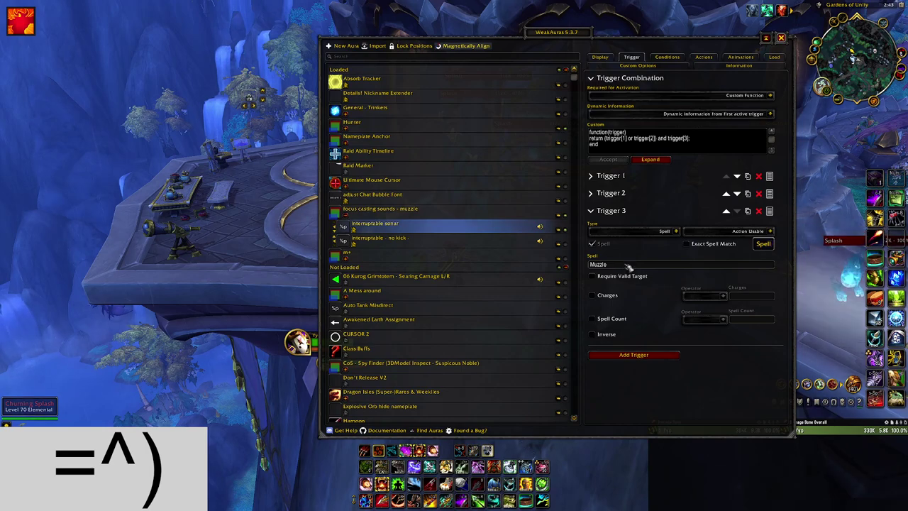
key("Return")
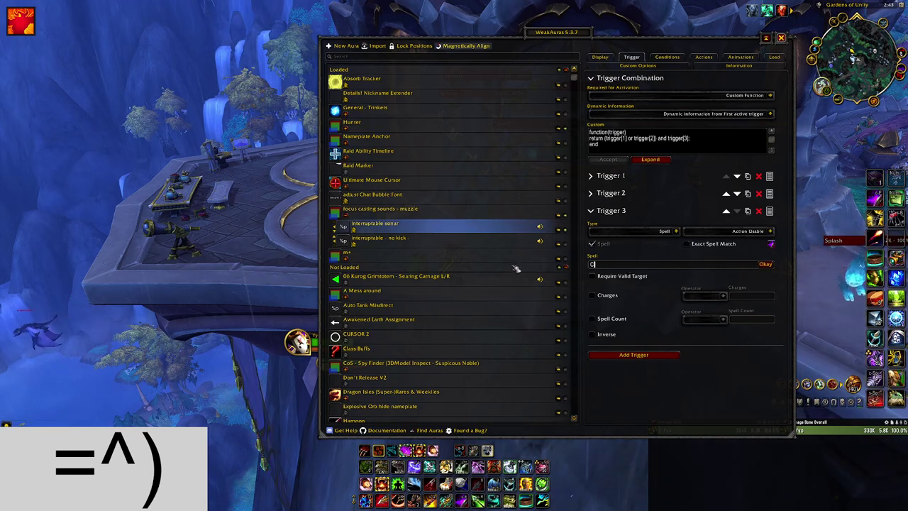
type("Counterspell")
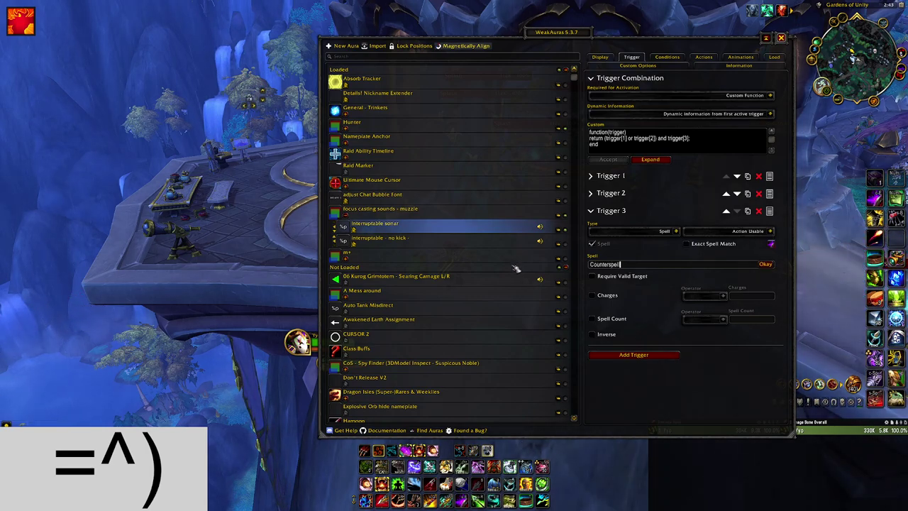
left_click(762, 265)
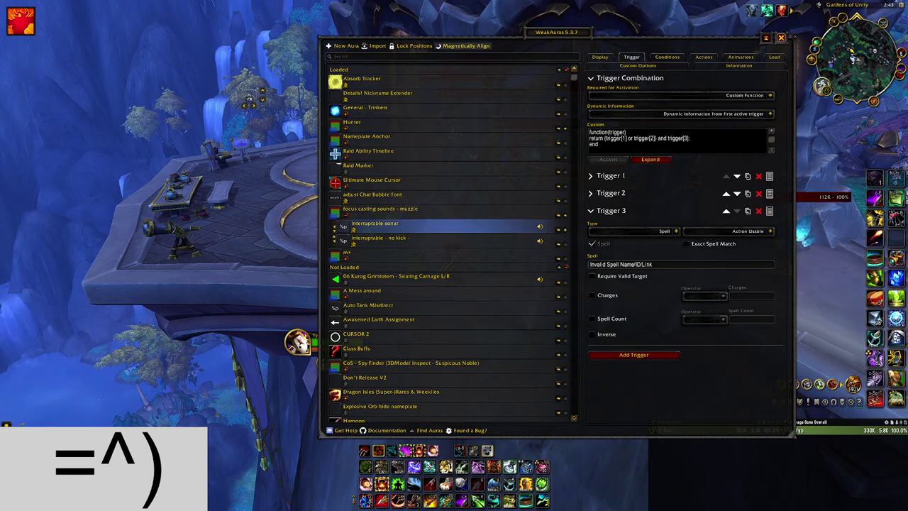
- Set the Trigger 3 spell to Counterspell by entering the spell ID 2139
left_click(676, 264)
key("ctrl+a")
type("2139")
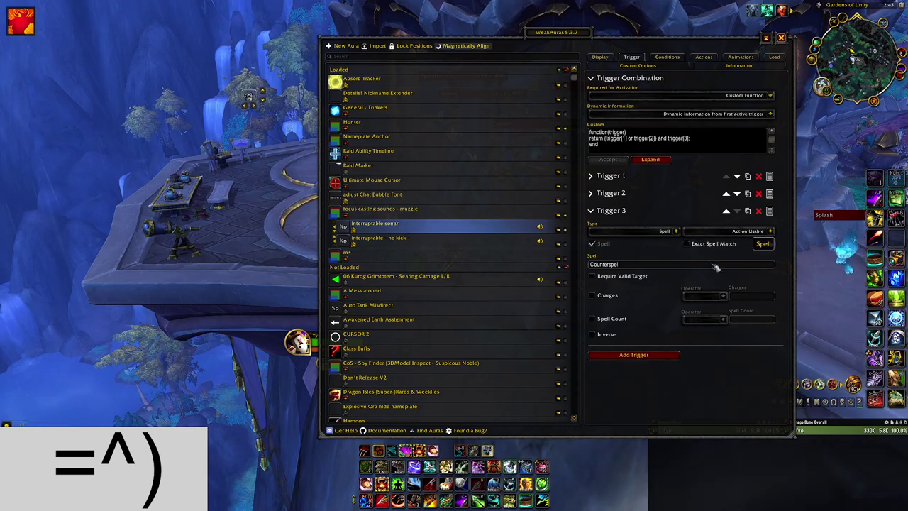
left_click(766, 265)
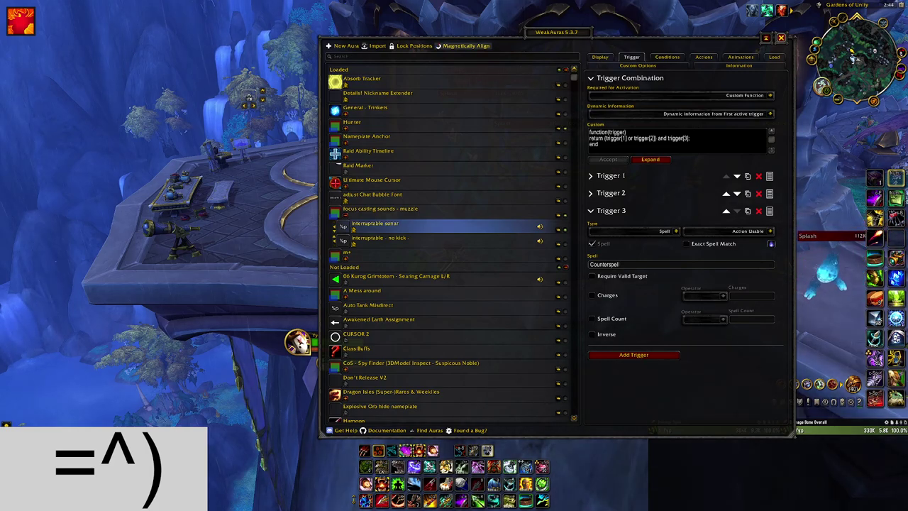
- Set the Trigger 3 spell back to Muzzle by entering the spell ID 187707
left_click_drag(625, 265, 547, 263)
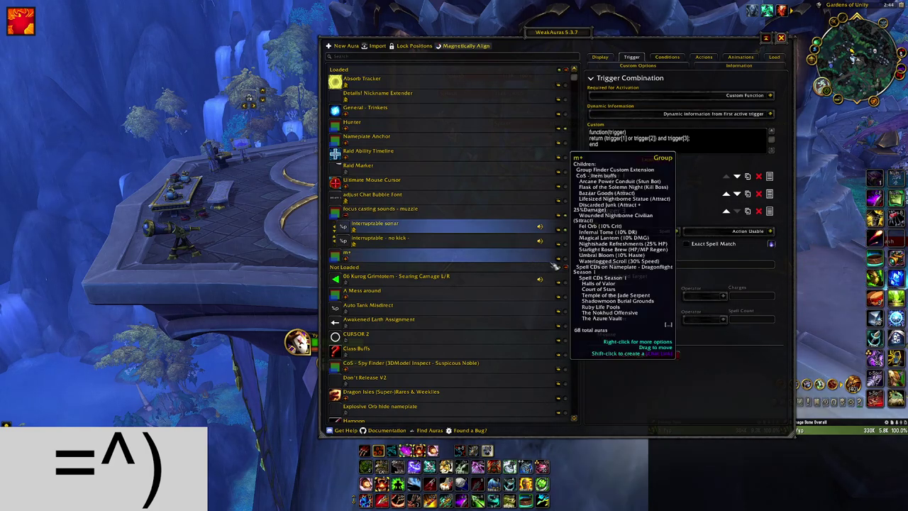
type("187707")
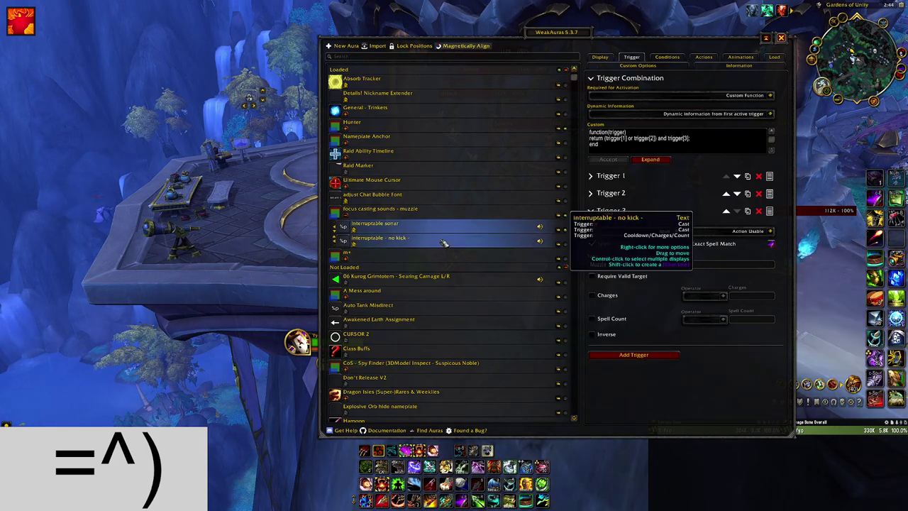
- Show the Trigger 3 spell settings of the "Interruptable - no kick -" aura, and close WeakAuras
left_click(412, 225)
left_click(383, 239)
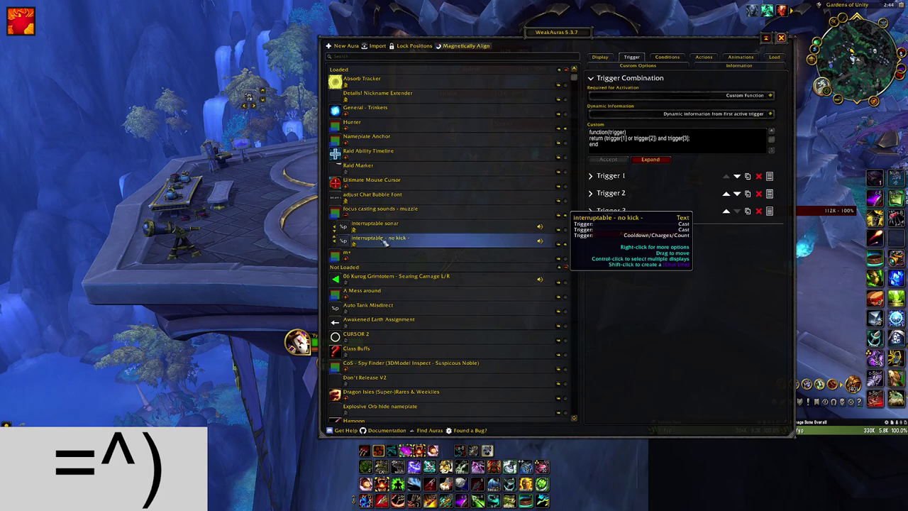
left_click(622, 210)
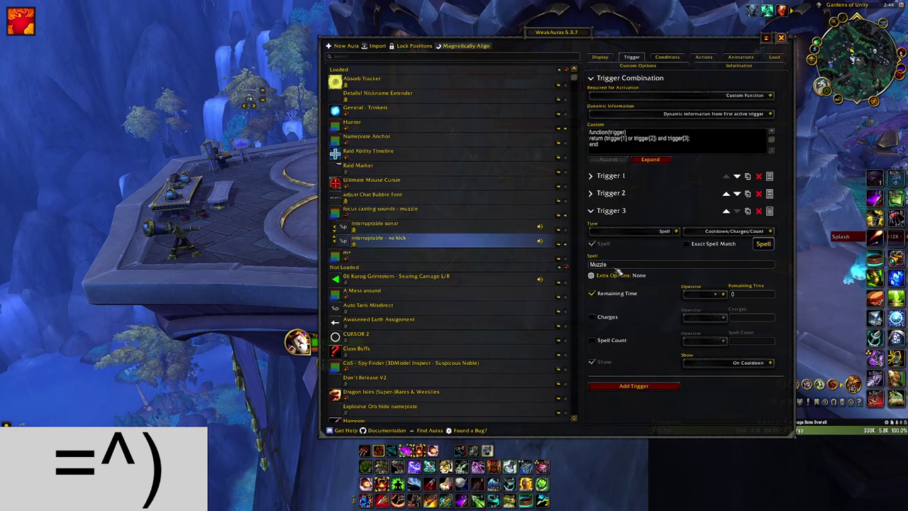
key("Escape")
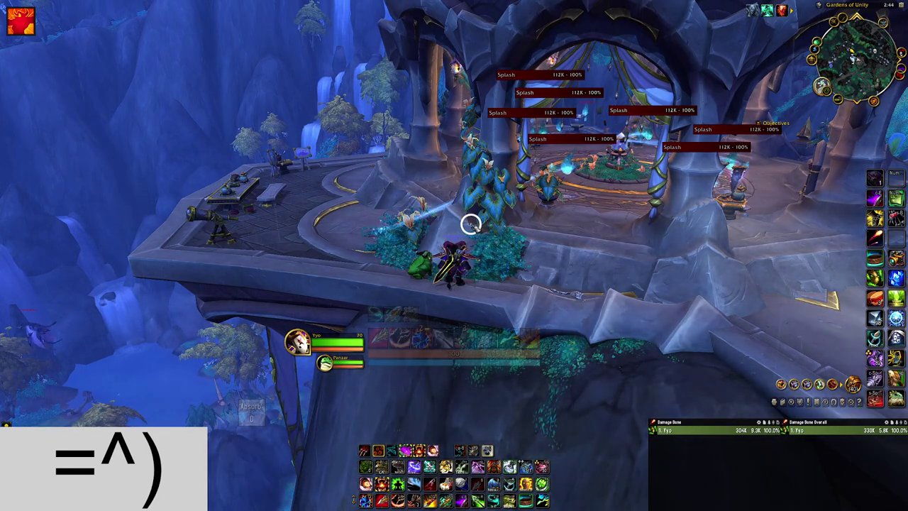
left_click_drag(470, 224, 472, 223)
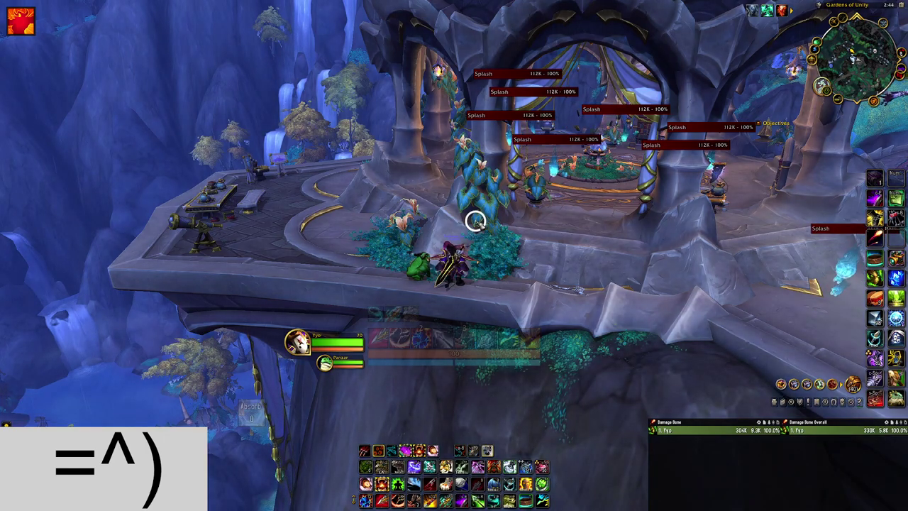
left_click_drag(475, 222, 476, 222)
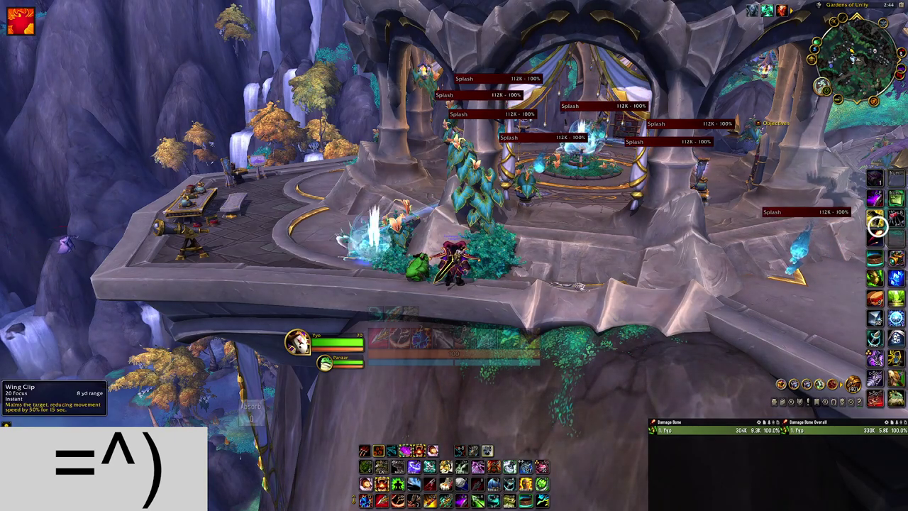
left_click_drag(646, 266, 649, 264)
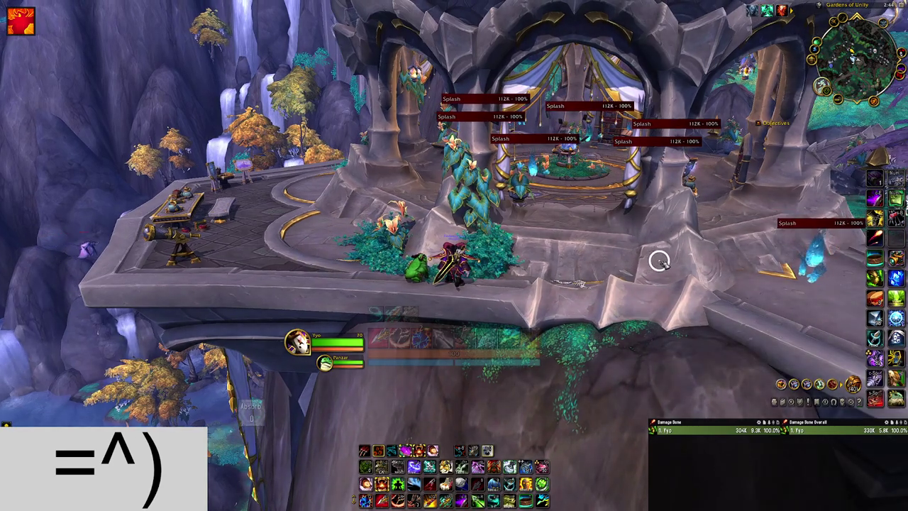